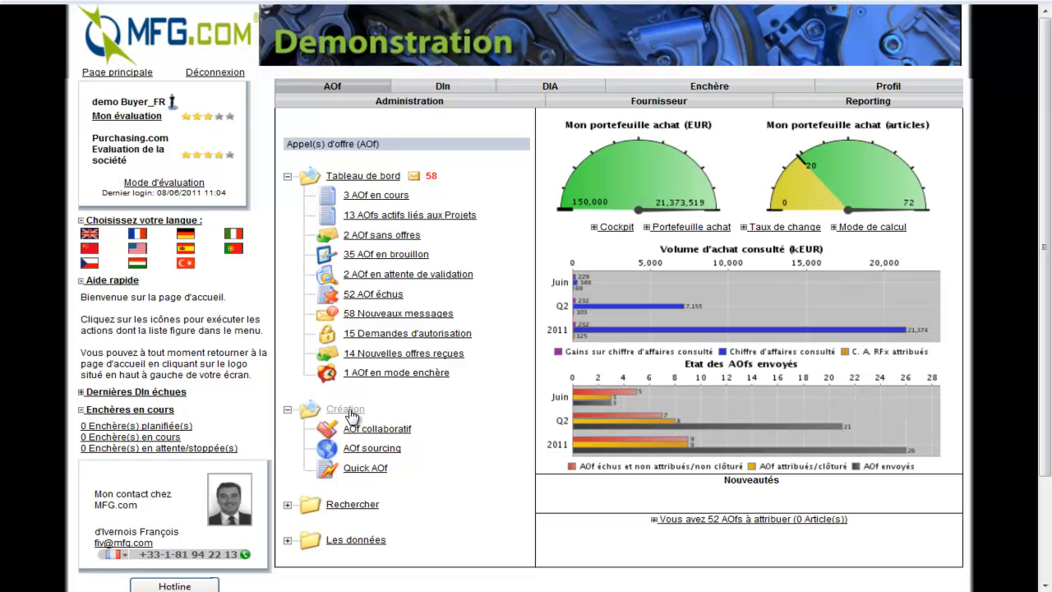
# Step: Start a new AOf sourcing request with the subject "Machined parts" and the response date 15/06/2011
pyautogui.click(364, 450)
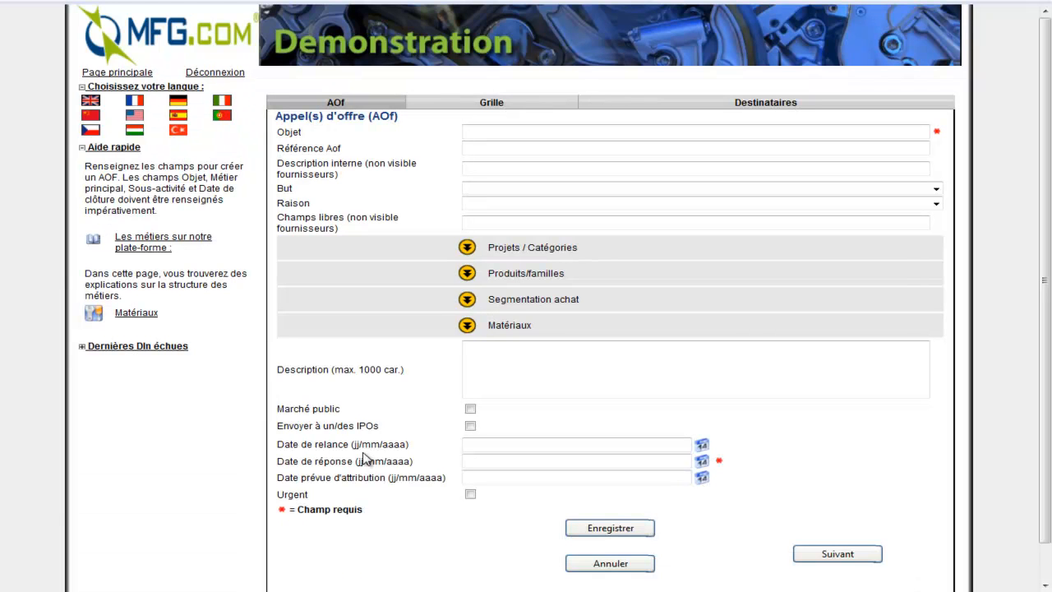
pyautogui.click(486, 136)
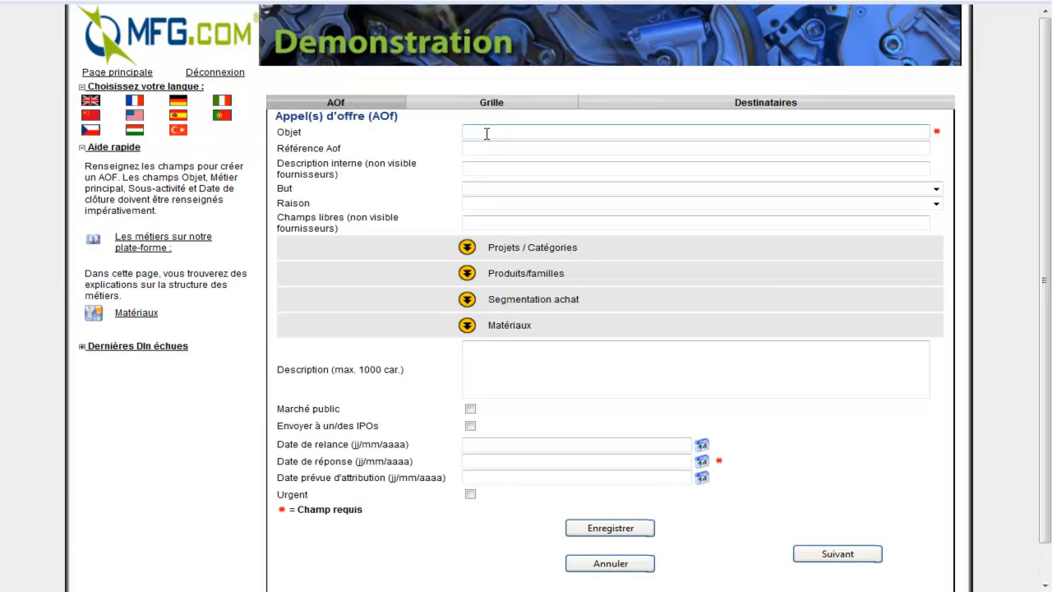
pyautogui.write('m')
pyautogui.click(500, 144)
pyautogui.click(704, 463)
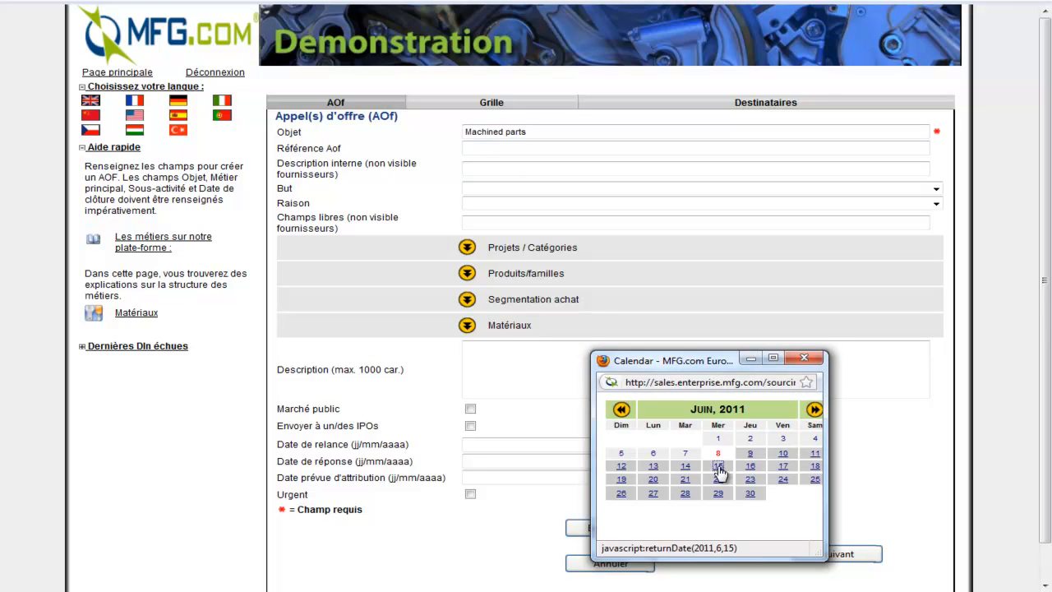
pyautogui.click(719, 466)
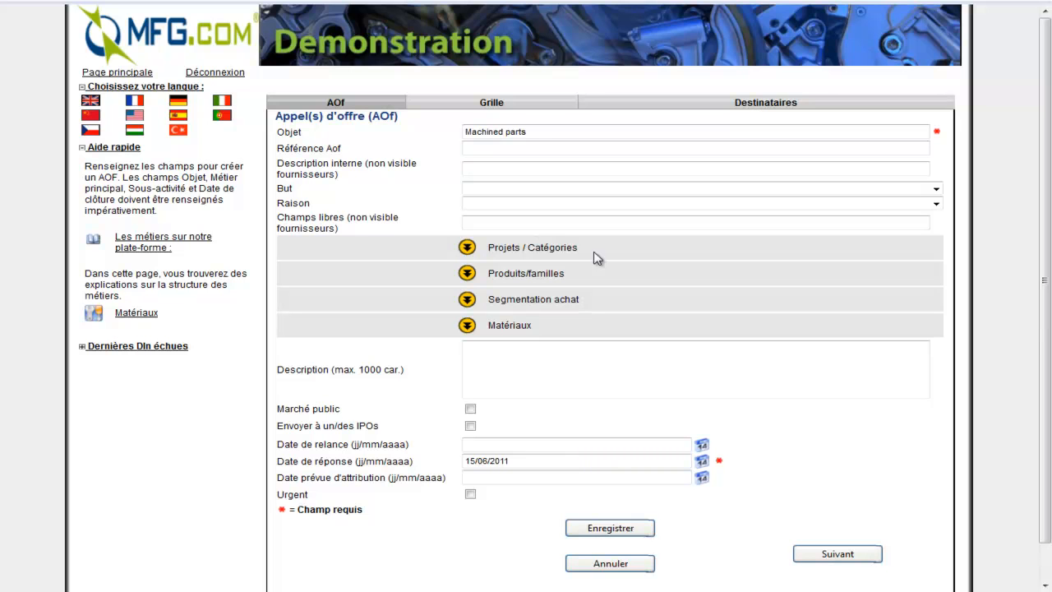
# Step: Set the purpose to "Trouver un fournisseur pour un design existant" and the reason to "Je suis l'utilisateur final de ce produit"
pyautogui.click(936, 189)
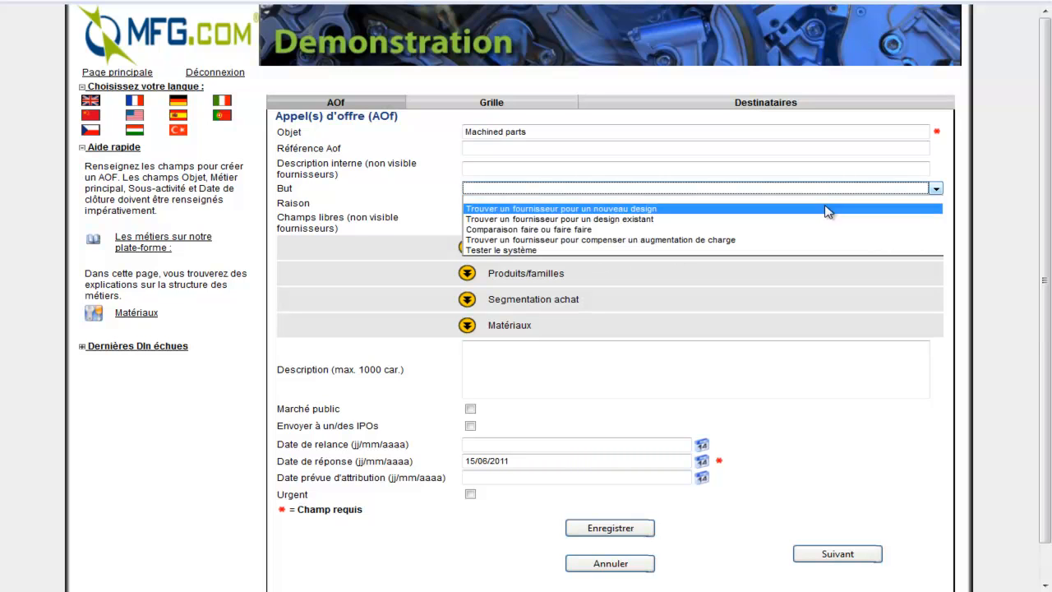
pyautogui.click(822, 217)
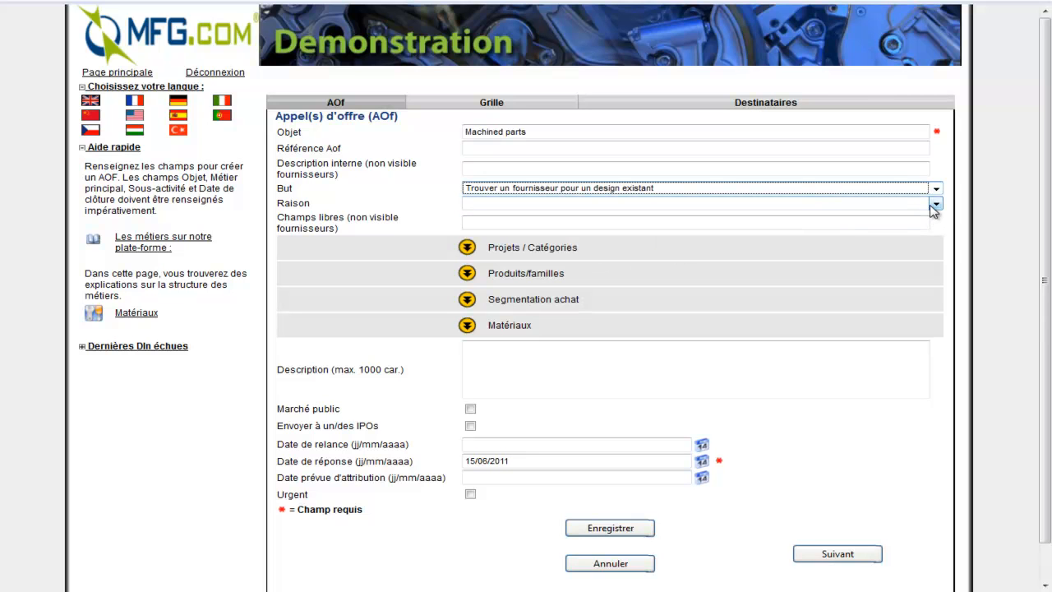
pyautogui.click(934, 203)
pyautogui.click(729, 235)
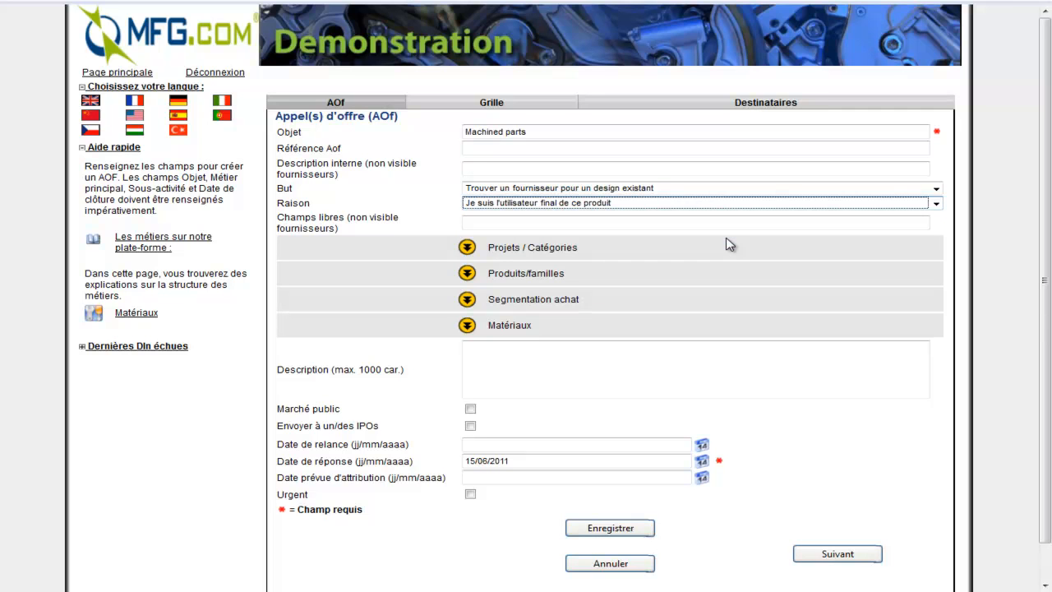
# Step: Assign the Usinage product family under Produits manufacturés et industriels and proceed to the grid page
pyautogui.click(467, 277)
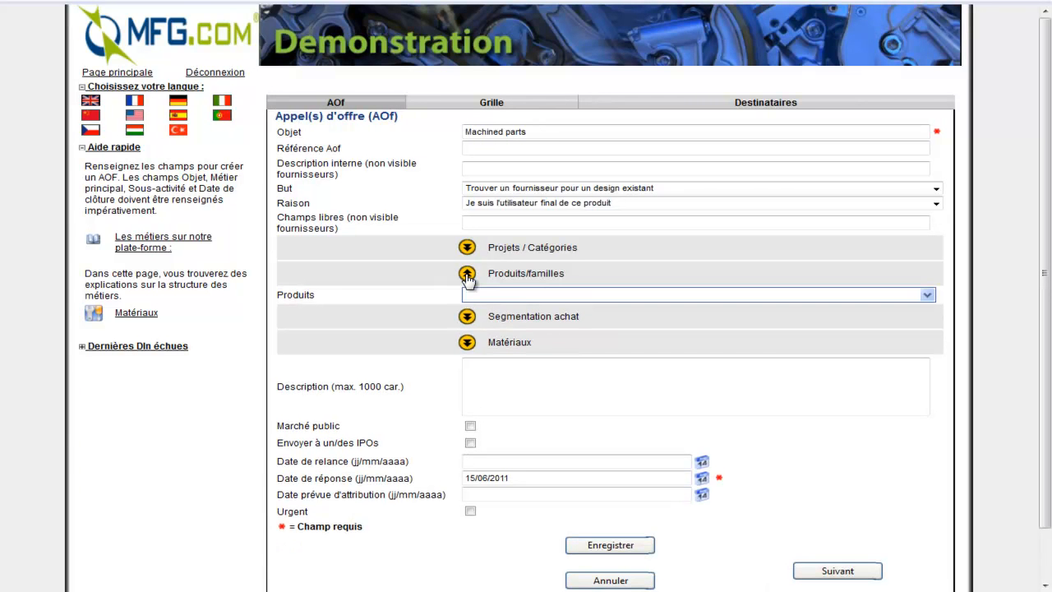
pyautogui.click(926, 295)
pyautogui.click(474, 316)
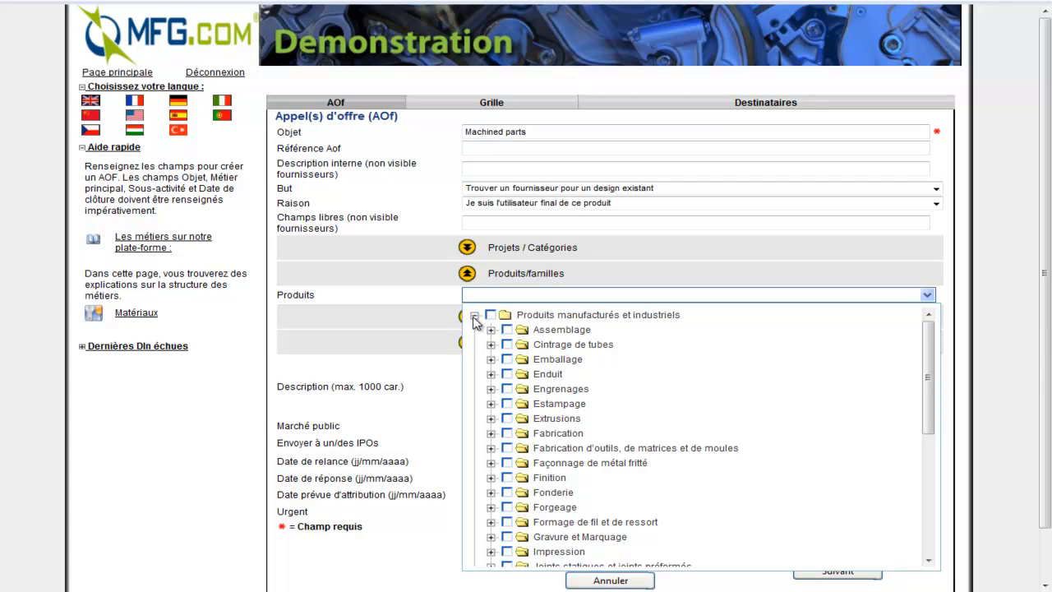
pyautogui.moveTo(929, 415); pyautogui.dragTo(931, 508)
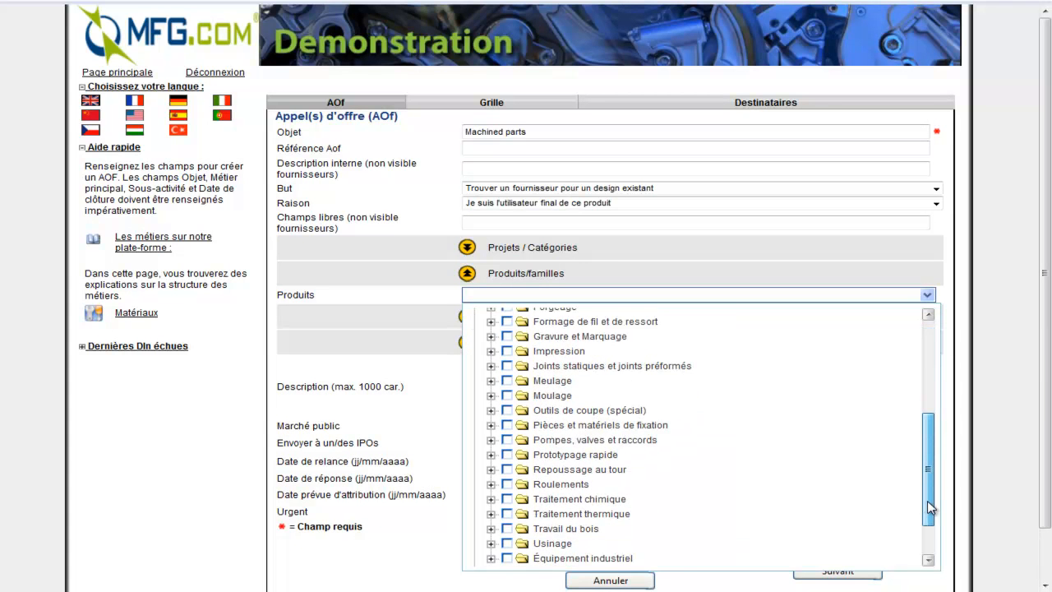
pyautogui.click(508, 543)
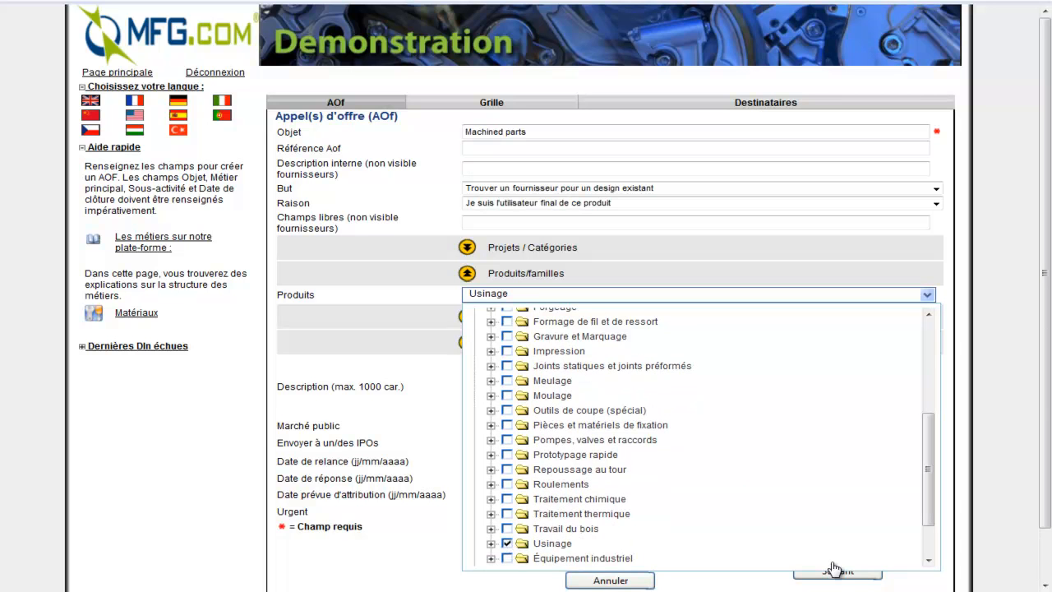
pyautogui.click(970, 561)
pyautogui.click(841, 571)
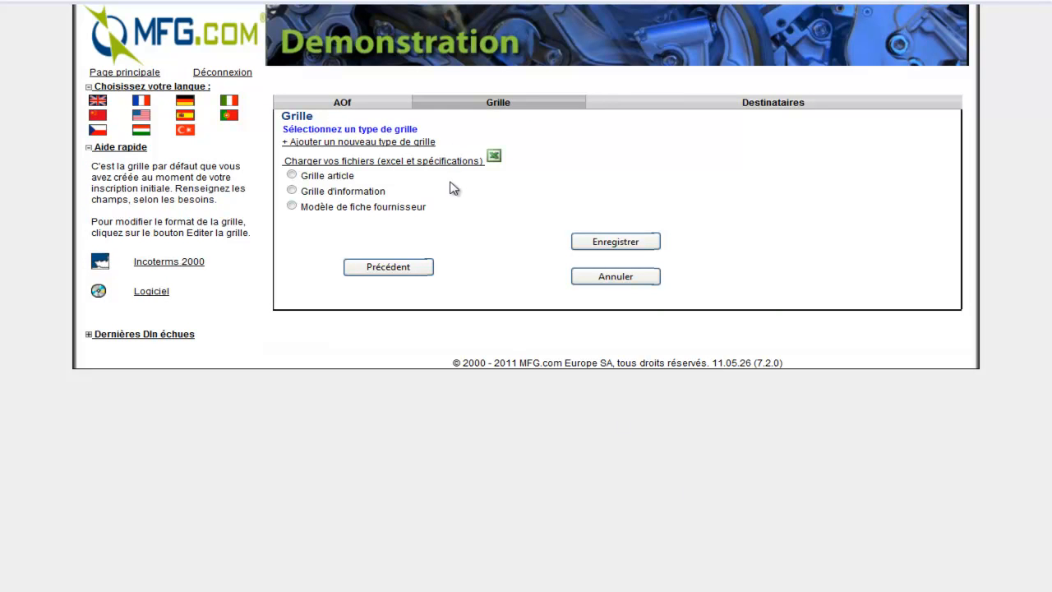
# Step: Choose an article grid based on the Demo buyer template and load its criteria form
pyautogui.click(292, 176)
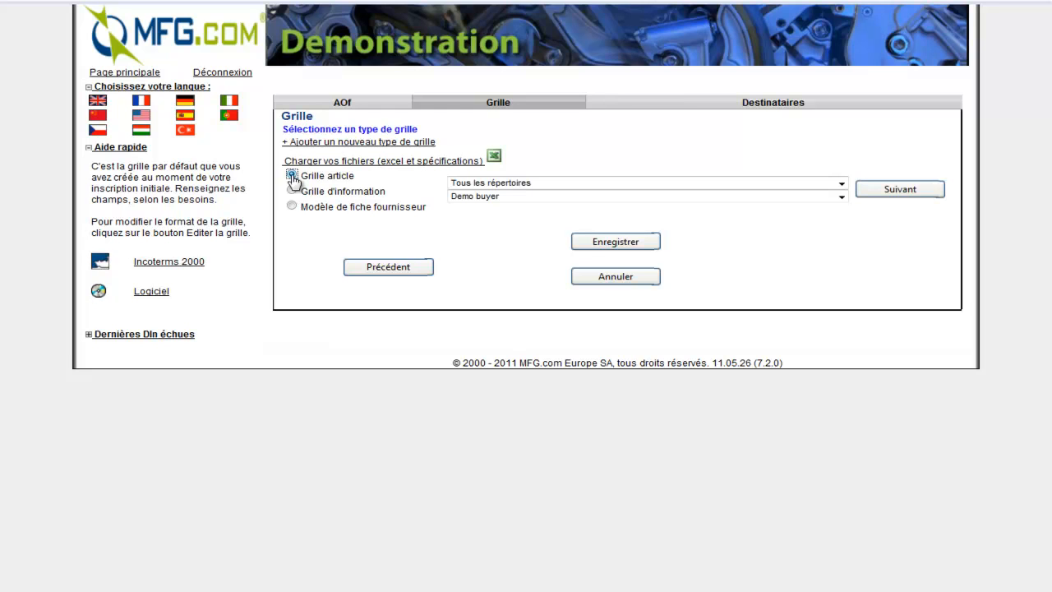
pyautogui.click(841, 198)
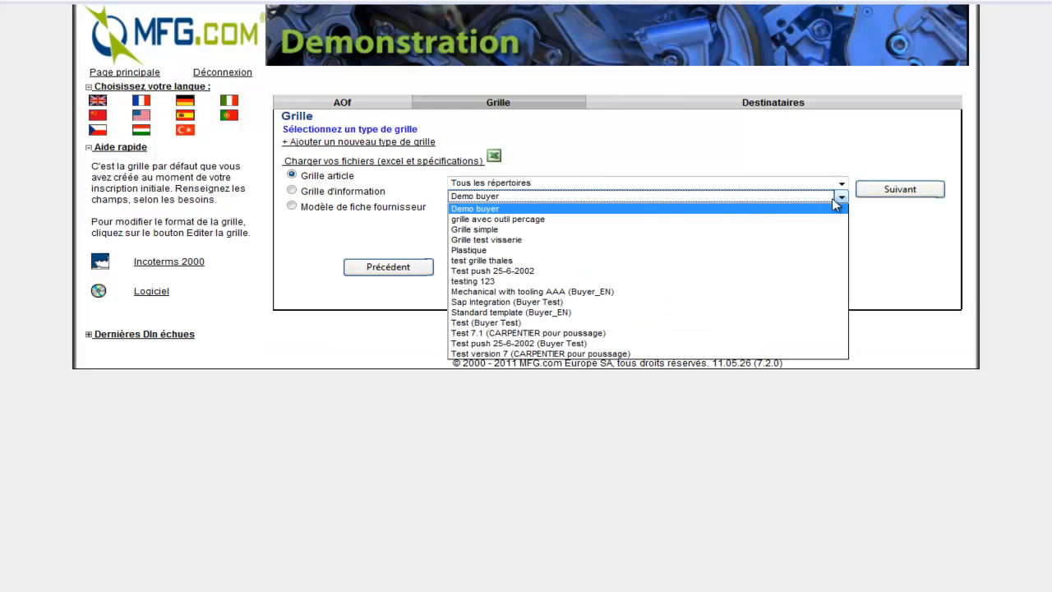
pyautogui.click(825, 209)
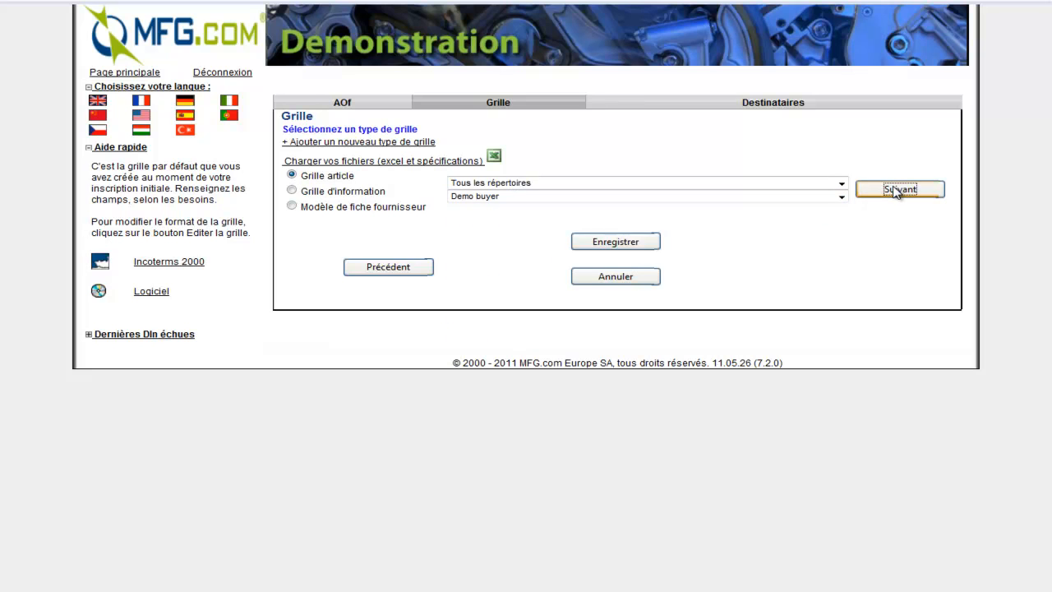
pyautogui.click(896, 190)
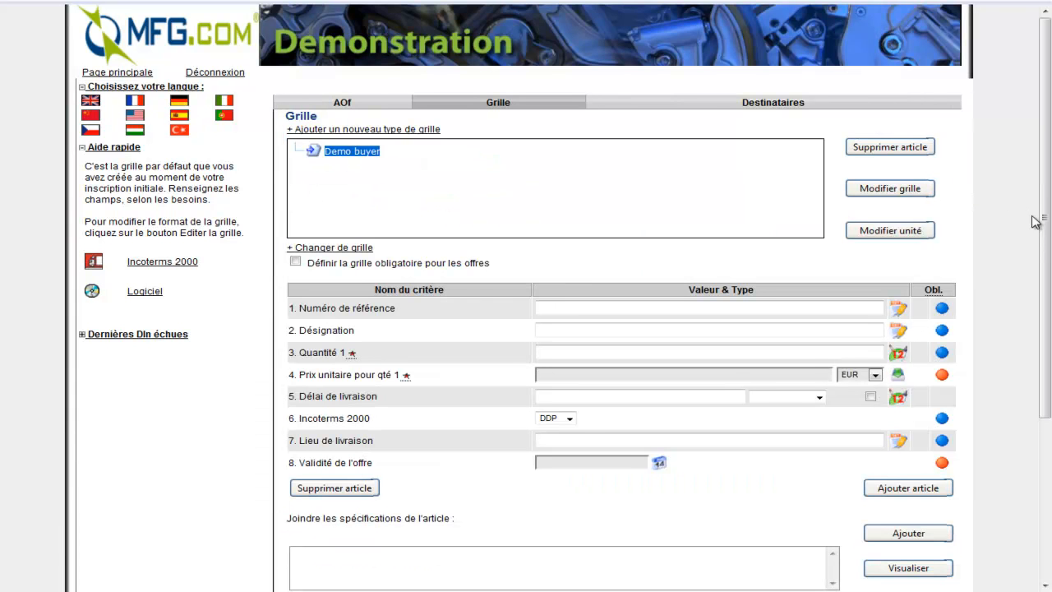
# Step: Fill in the article's reference number as x5, its designation as Machined and quantity 1 as 1000
pyautogui.moveTo(1043, 231); pyautogui.dragTo(1043, 307)
pyautogui.click(676, 204)
pyautogui.write('x5')
pyautogui.click(580, 228)
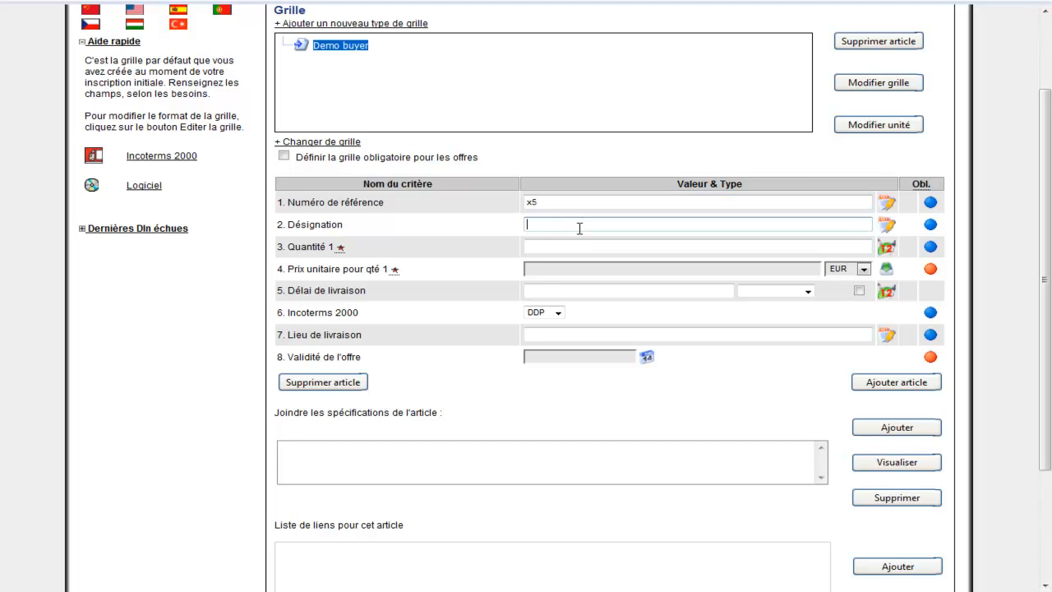
pyautogui.write('Machined')
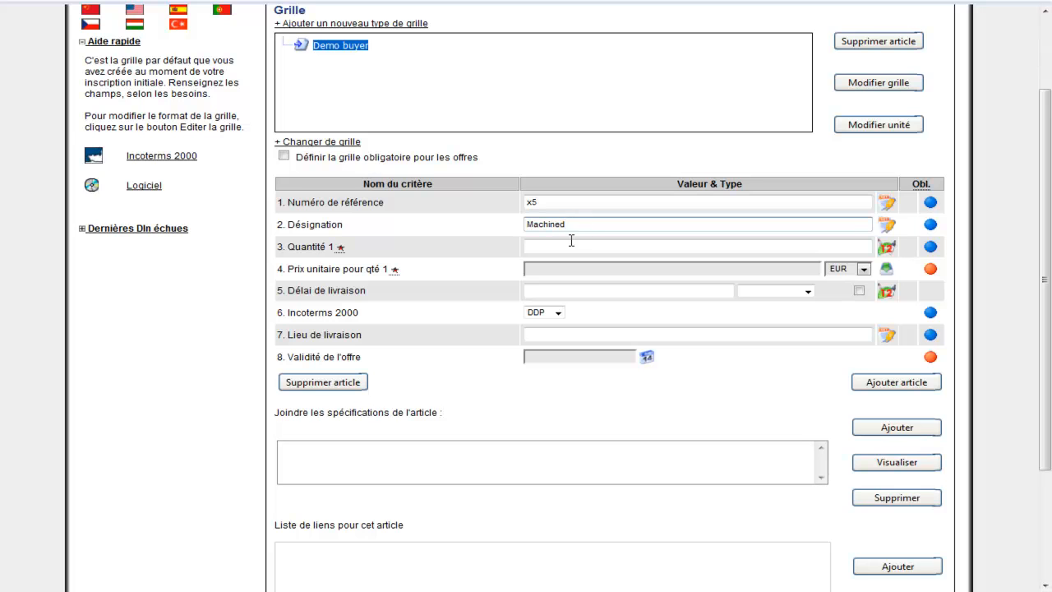
pyautogui.click(571, 244)
pyautogui.write('10')
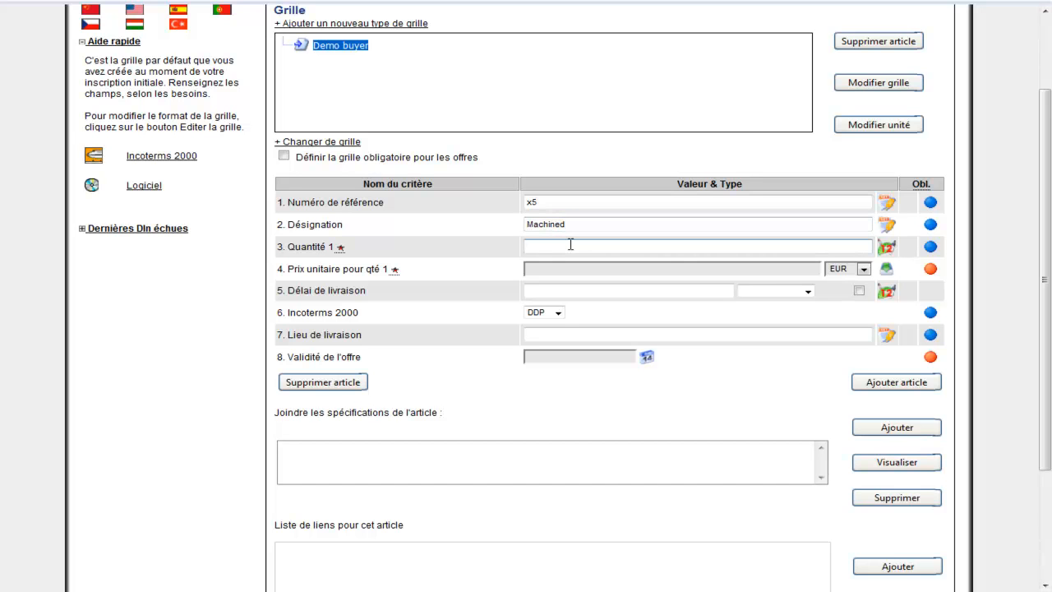
pyautogui.write('00')
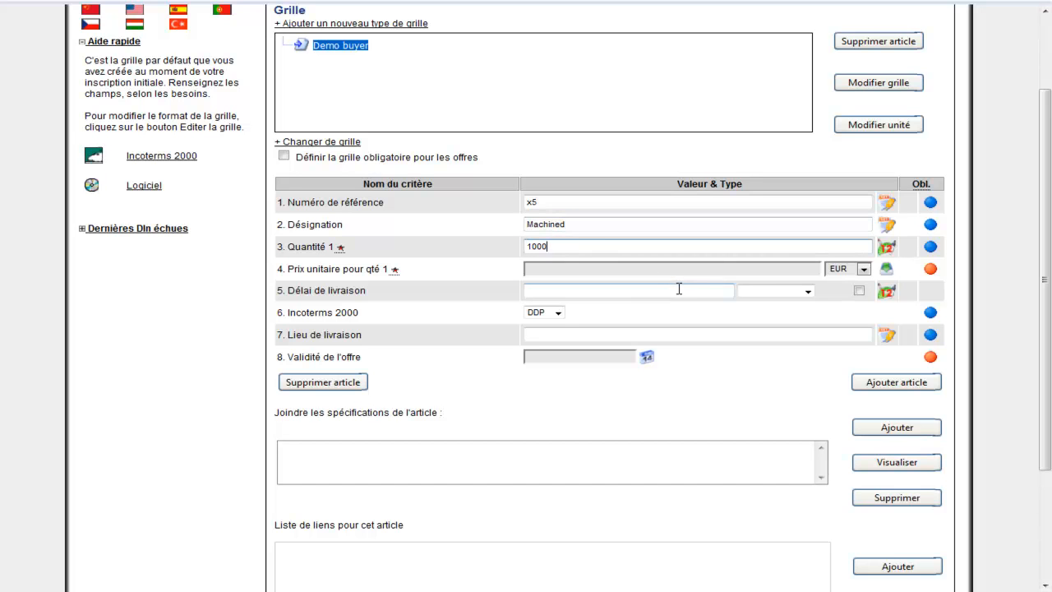
# Step: Enter the article's delivery location and proceed to the recipients page
pyautogui.click(657, 337)
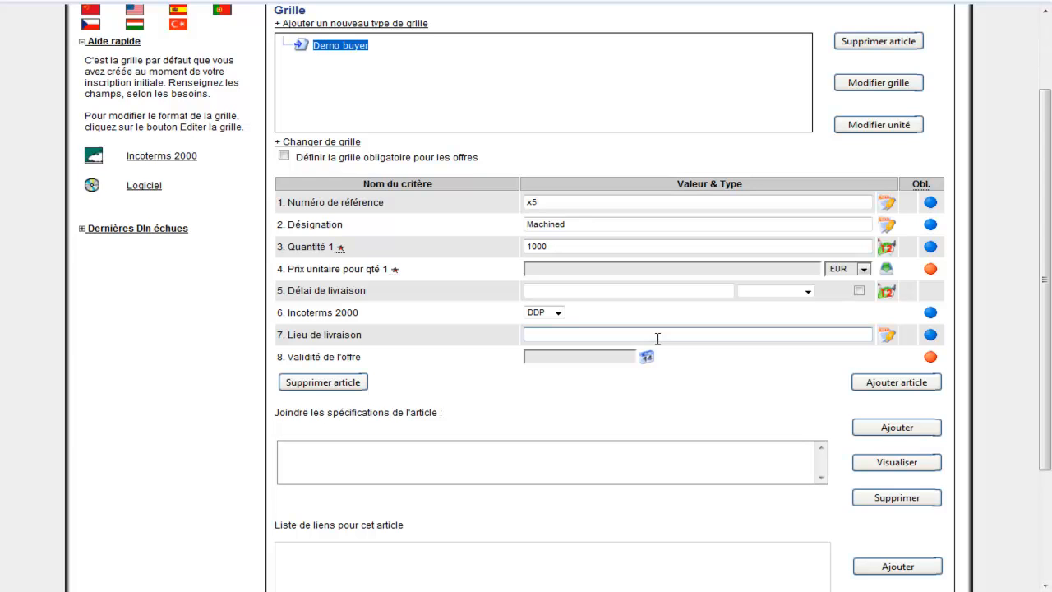
pyautogui.write('Lyon FRANCE FR69006')
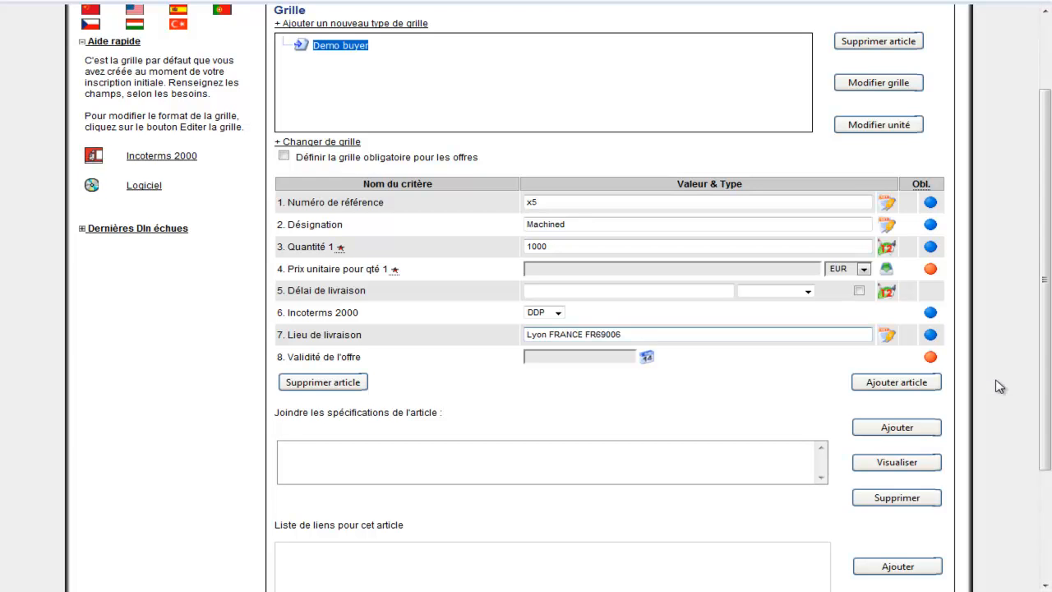
pyautogui.scroll(-3, 1045, 399)
pyautogui.click(865, 544)
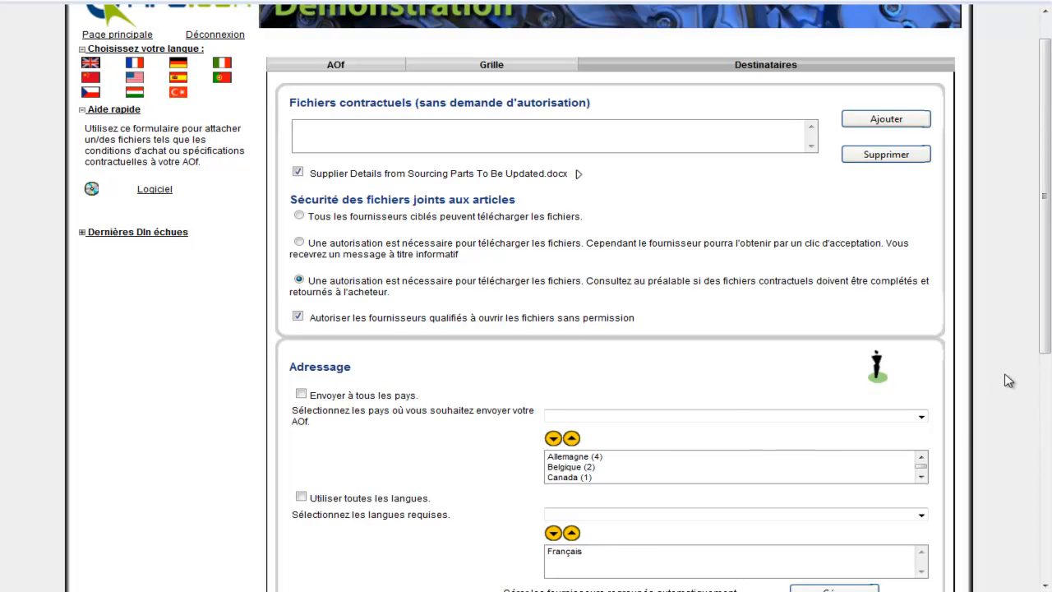
# Step: Enable the use of personal address books in the addressing options and proceed to the address book page
pyautogui.scroll(-3, 1019, 427)
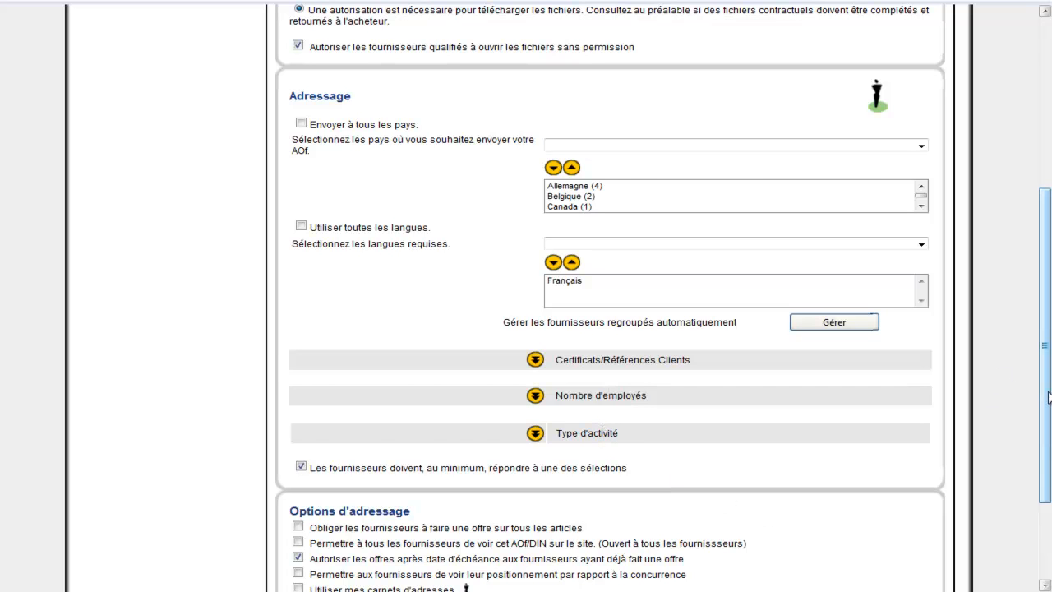
pyautogui.scroll(-3, 1044, 399)
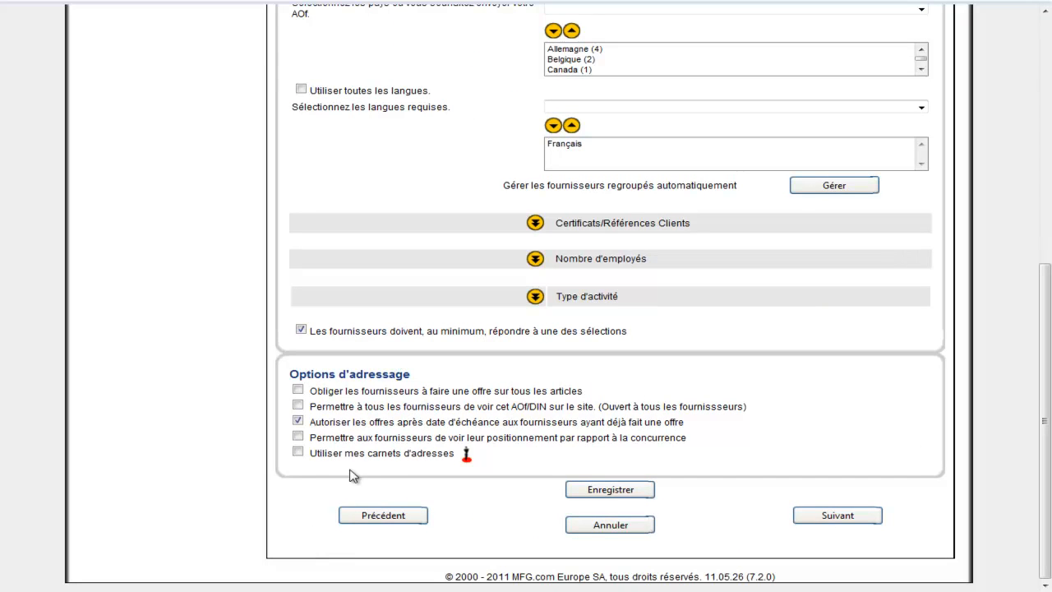
pyautogui.click(299, 453)
pyautogui.click(845, 521)
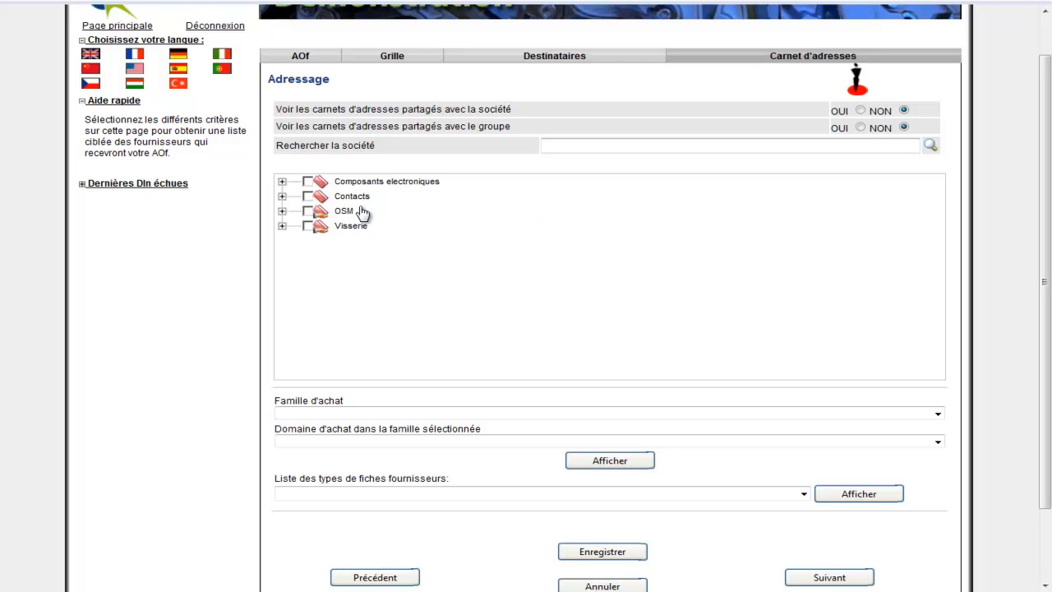
# Step: Select all suppliers in the Contacts address book and run the recipient simulation
pyautogui.click(282, 196)
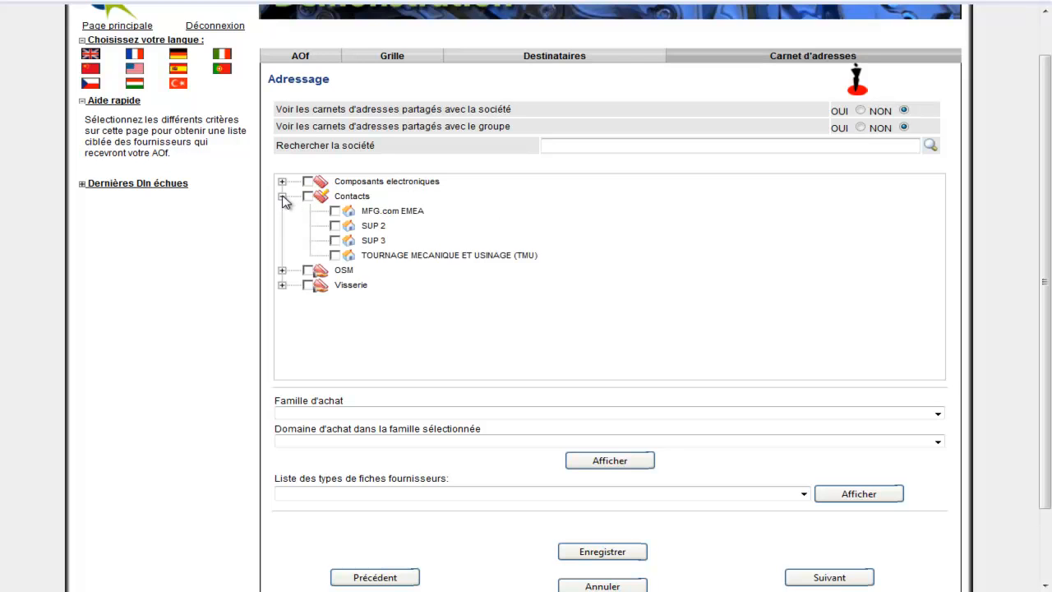
pyautogui.click(307, 197)
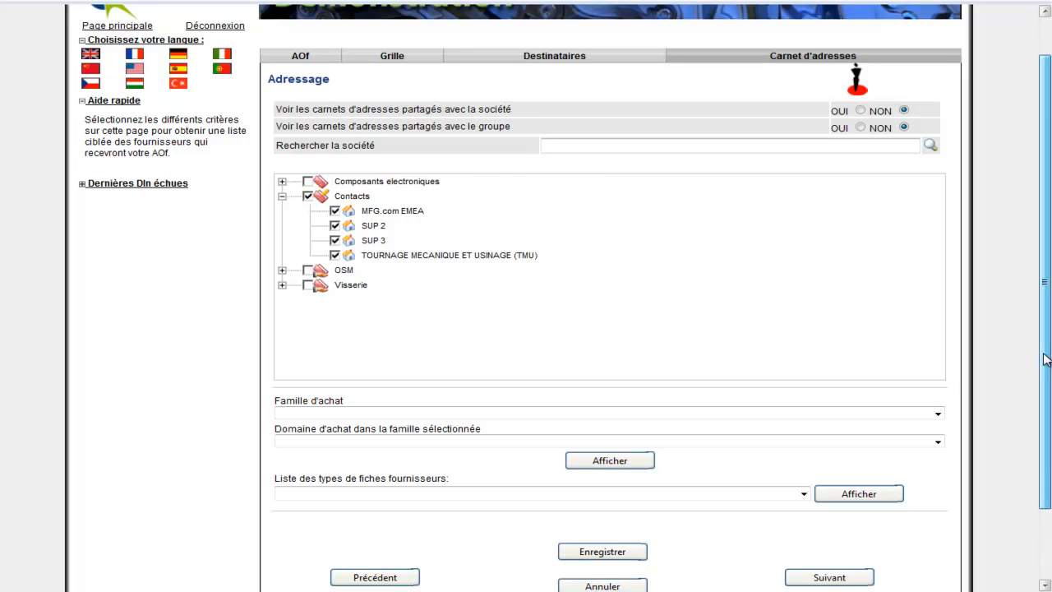
pyautogui.moveTo(1044, 362); pyautogui.dragTo(1042, 524)
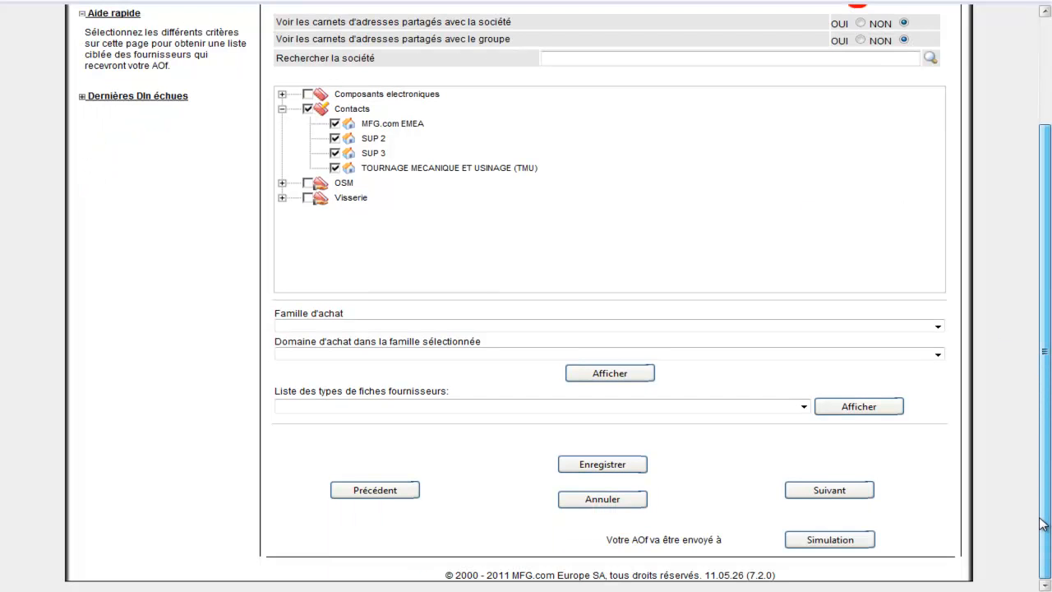
pyautogui.click(828, 540)
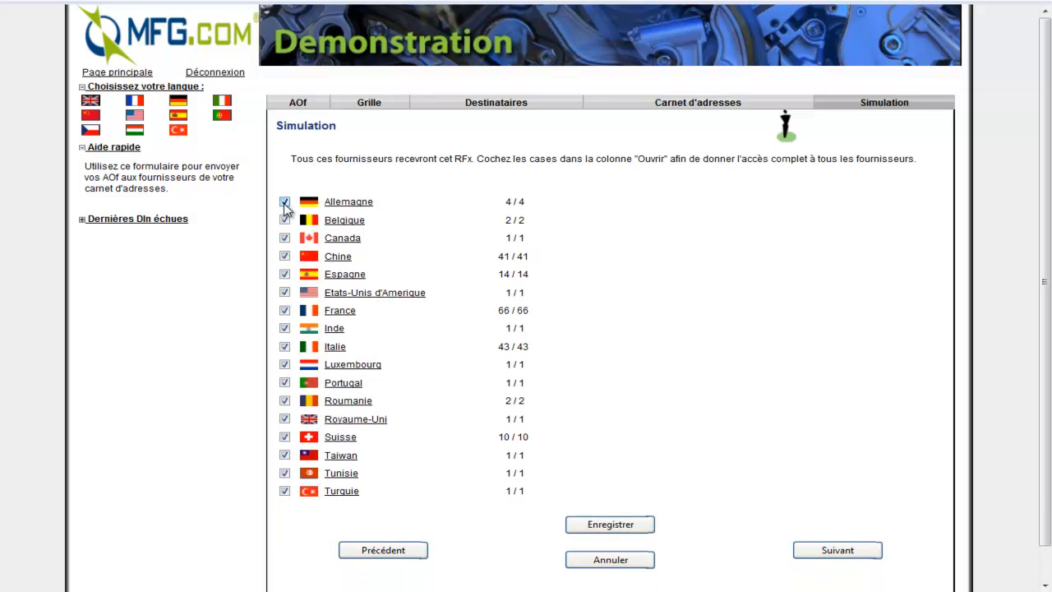
# Step: Show the targeted suppliers for Allemagne in the simulation and proceed to the request summary
pyautogui.click(333, 204)
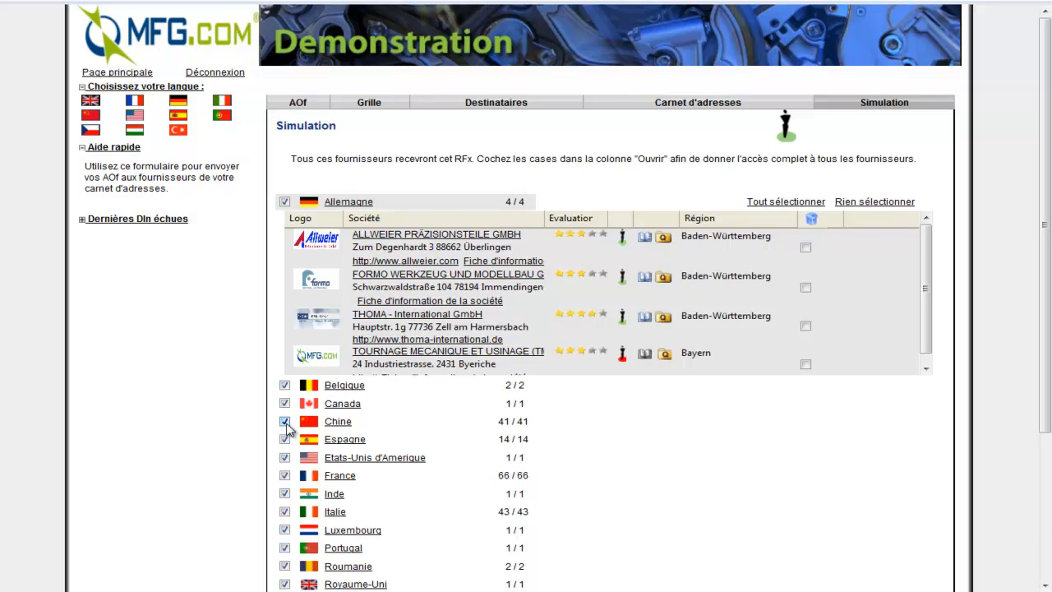
pyautogui.scroll(-4, 286, 426)
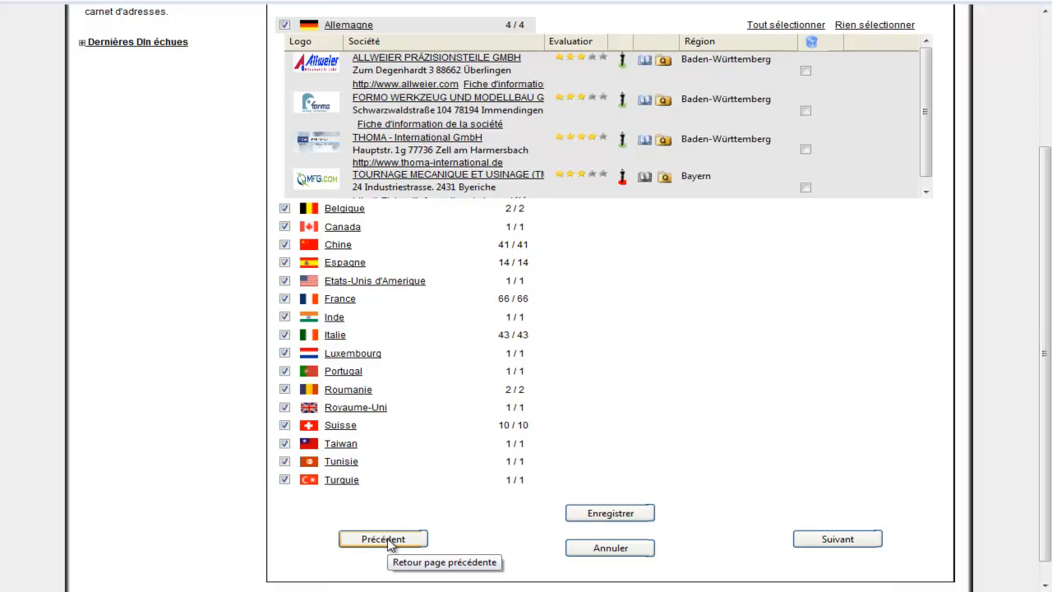
pyautogui.click(877, 544)
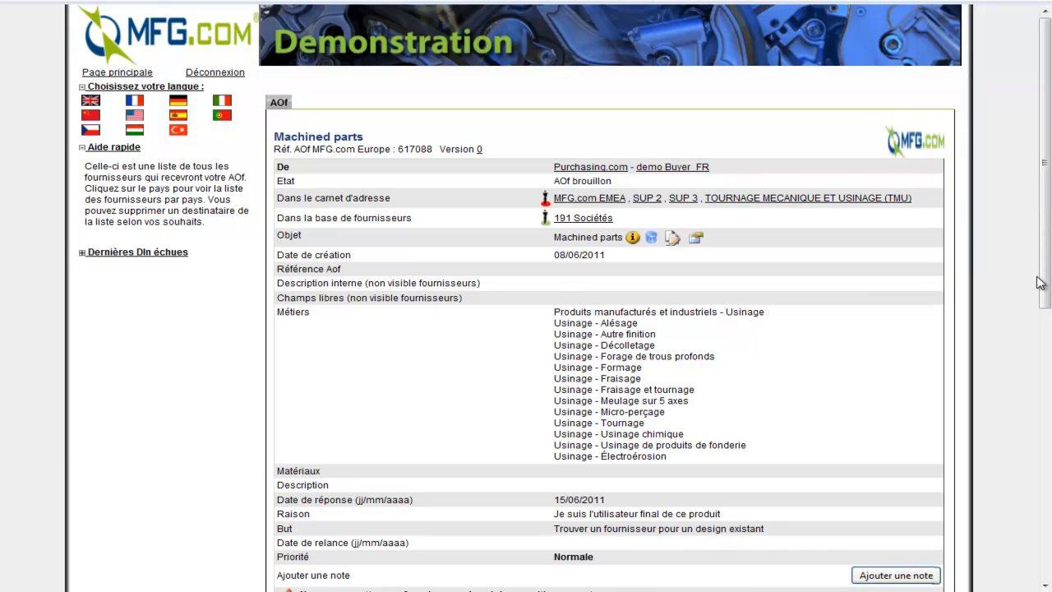
# Step: Review the request summary and open the list of recipient companies from the supplier database
pyautogui.click(1044, 585)
pyautogui.click(1044, 585)
pyautogui.click(1044, 585)
pyautogui.click(1044, 586)
pyautogui.click(1044, 585)
pyautogui.click(1044, 586)
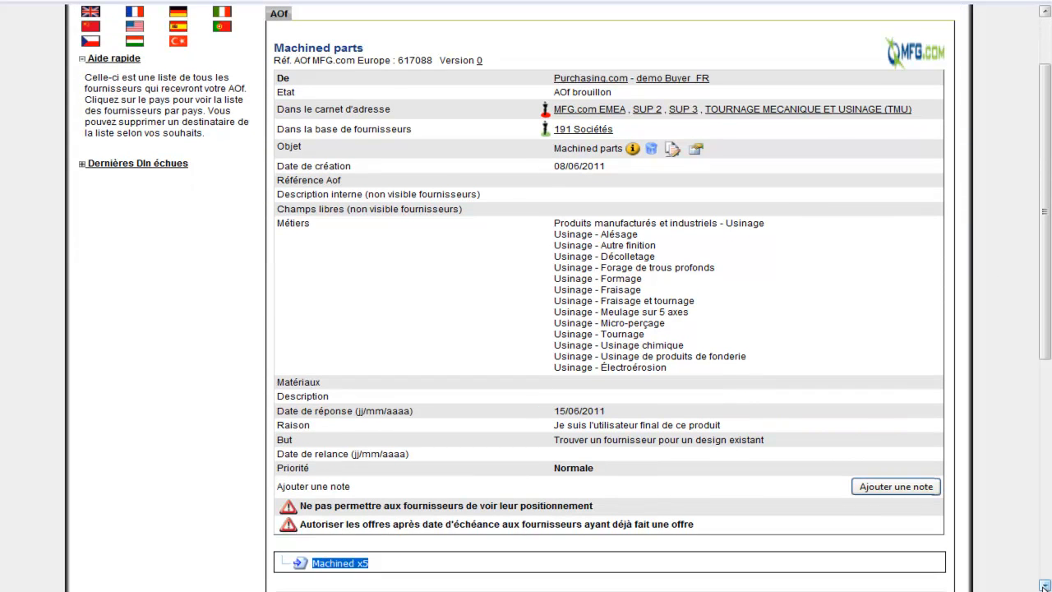
pyautogui.click(580, 134)
pyautogui.click(579, 133)
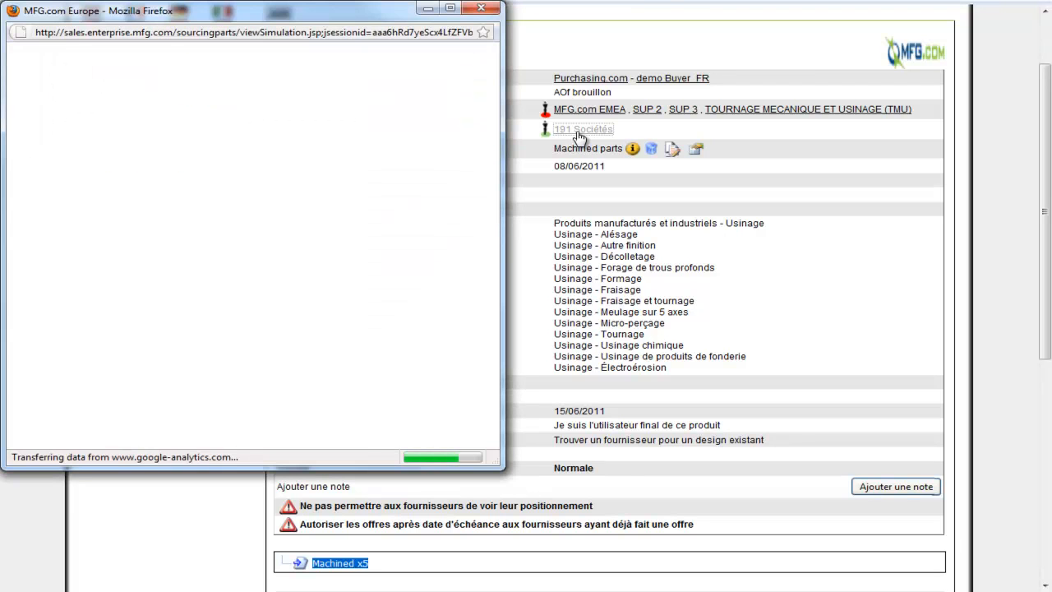